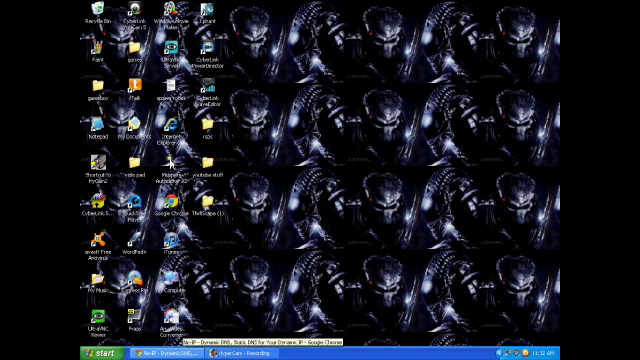
# Restore the No-IP site, visit the Download page, and return to the home page
pyautogui.click(170, 352)
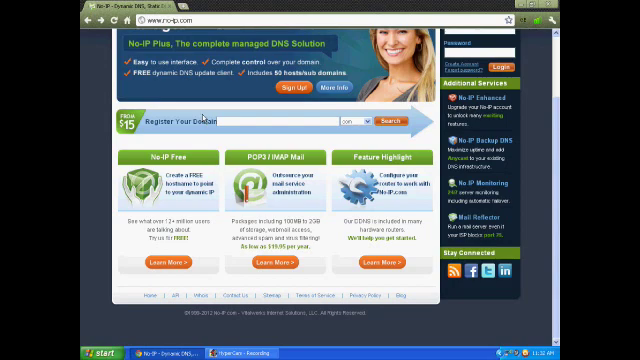
pyautogui.scroll(2, 203, 118)
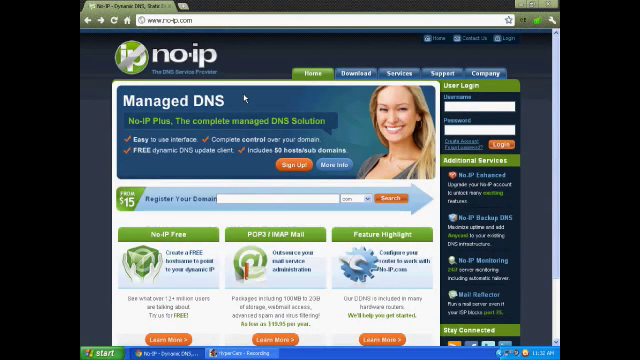
pyautogui.click(360, 74)
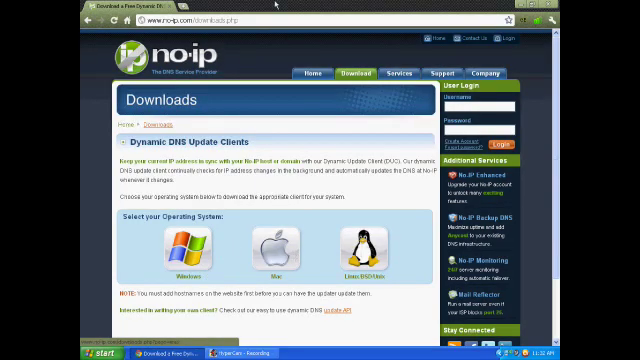
pyautogui.click(89, 21)
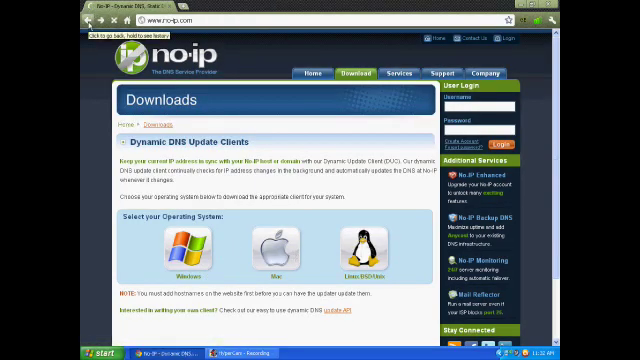
# Log in to No-IP with the saved username and the account password
pyautogui.click(458, 107)
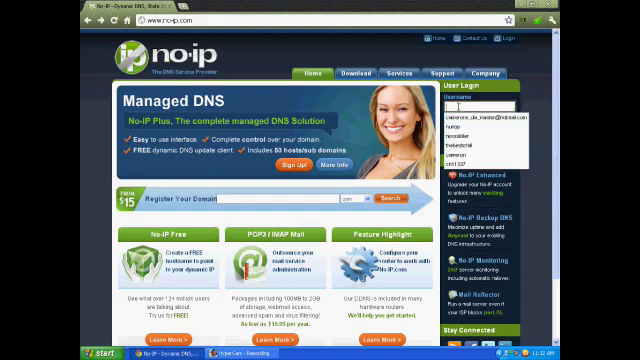
pyautogui.click(460, 117)
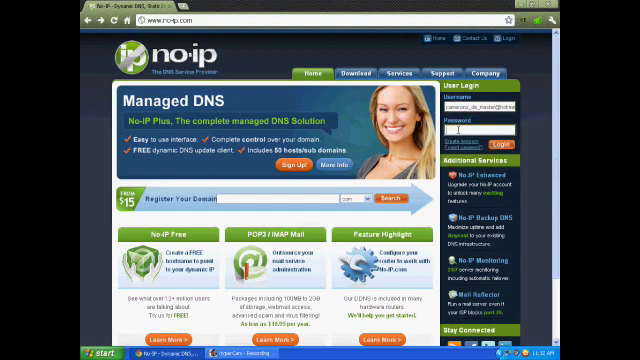
pyautogui.click(458, 129)
pyautogui.write('*****')
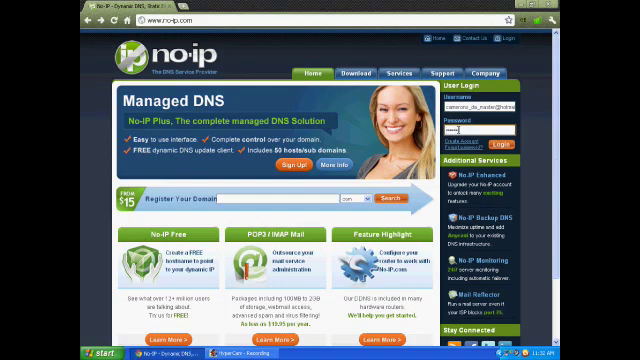
pyautogui.click(500, 145)
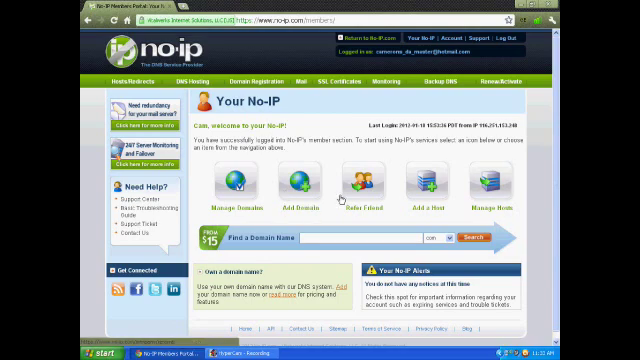
# Open the Add a Host form to start a new zapto.org hostname
pyautogui.click(441, 191)
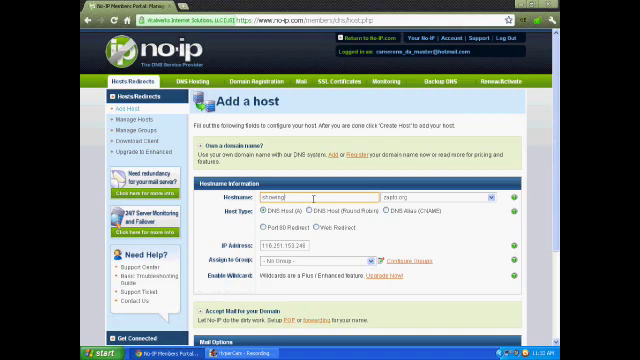
pyautogui.write('dns')
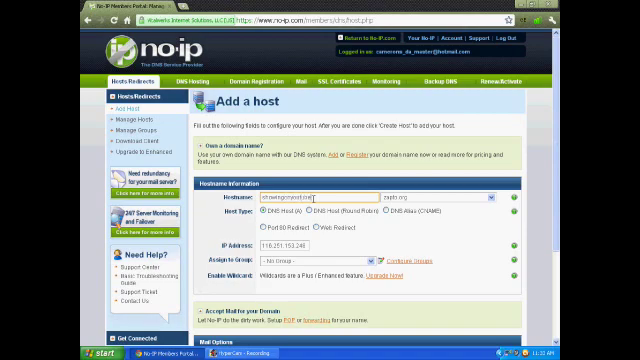
pyautogui.scroll(-1, 407, 211)
pyautogui.scroll(-1, 409, 209)
pyautogui.scroll(-1, 409, 209)
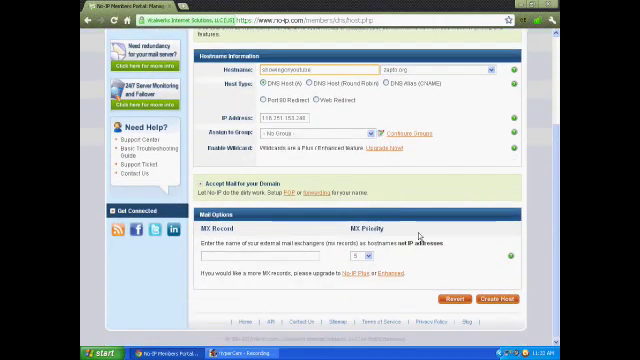
# Create the zapto.org host, then remove it from the Manage Hosts list
pyautogui.click(493, 300)
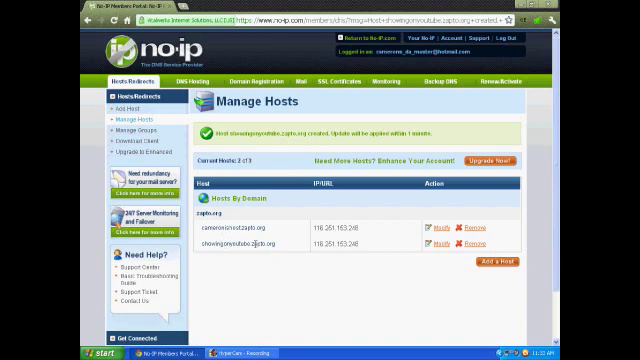
pyautogui.click(472, 244)
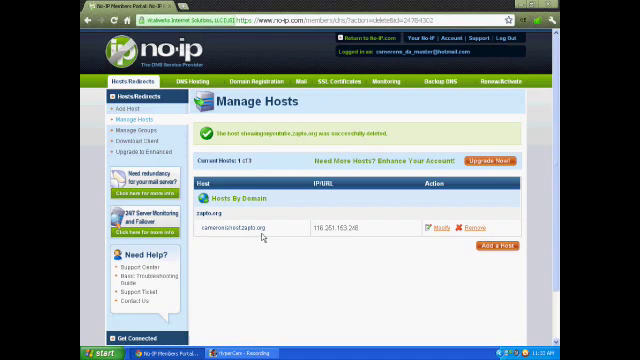
# Launch No-IP DUC from the Start menu's All Programs list
pyautogui.click(522, 6)
pyautogui.click(102, 353)
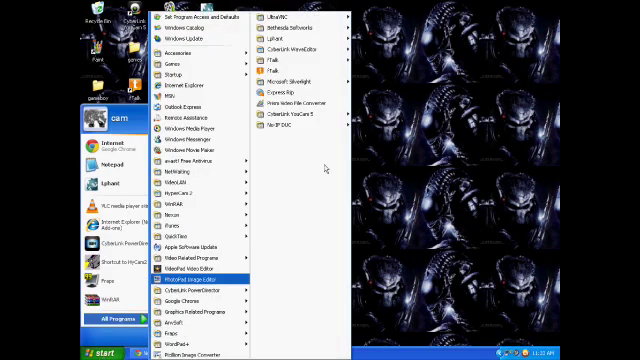
pyautogui.click(376, 125)
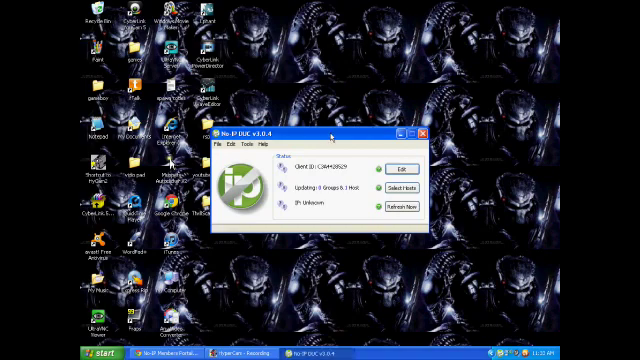